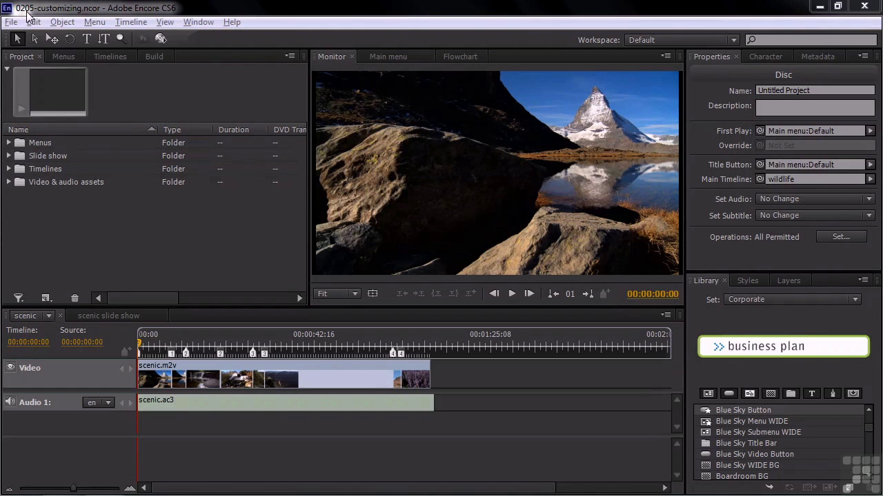
# Open 0205-customizing.ncor from the Encore projects folder with Open Project
pyautogui.click(15, 23)
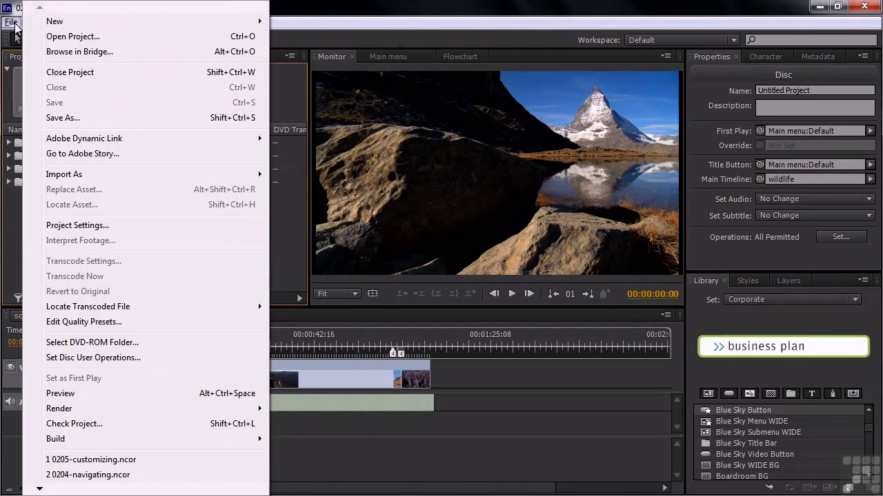
pyautogui.click(58, 37)
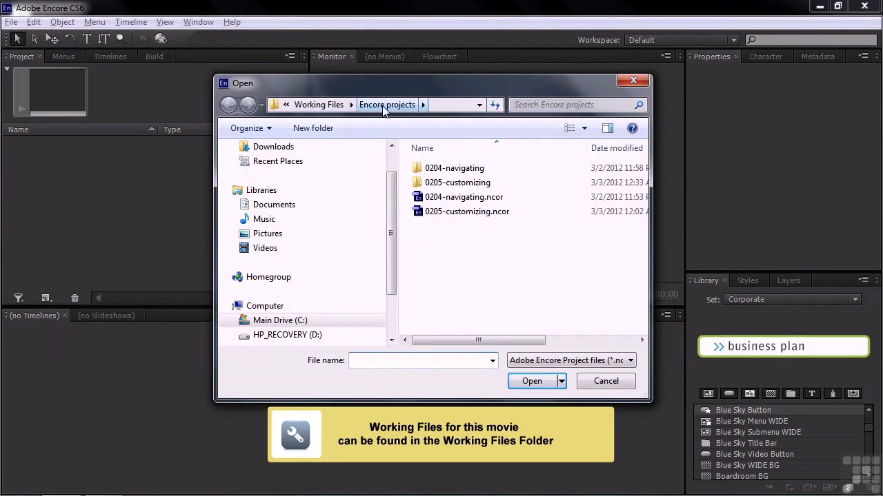
pyautogui.click(422, 214)
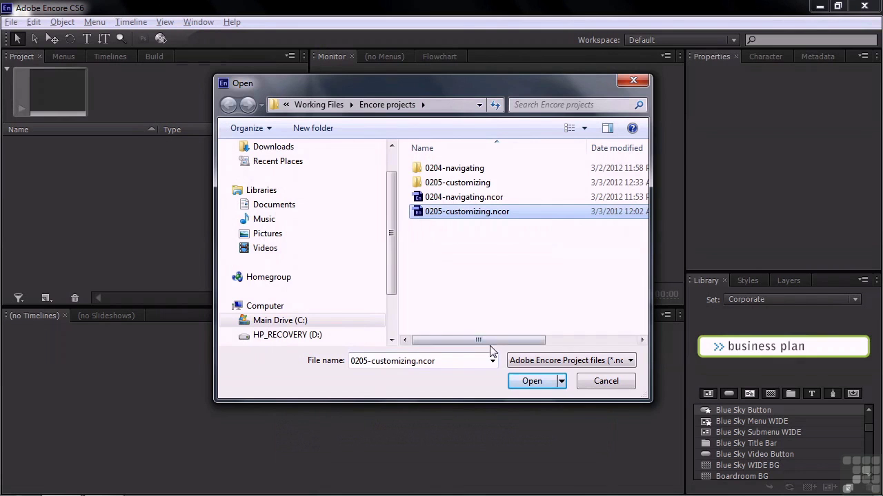
pyautogui.doubleClick(422, 214)
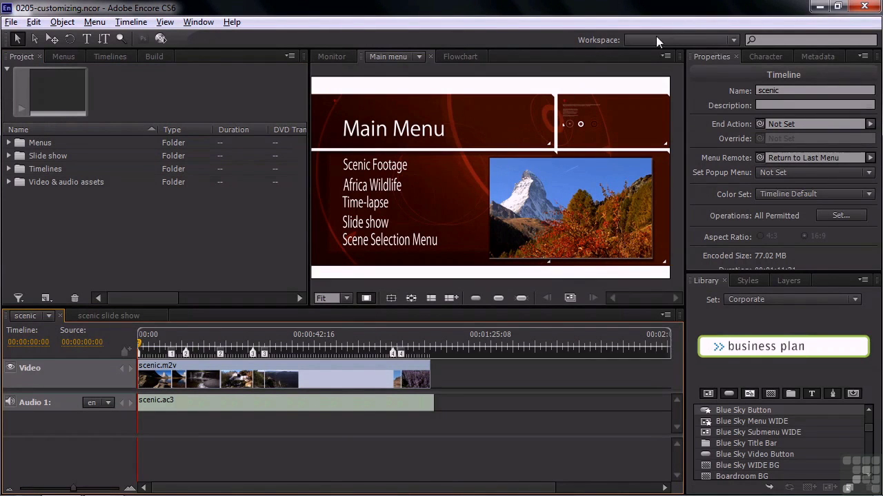
# Choose Default from the Workspace dropdown
pyautogui.click(734, 39)
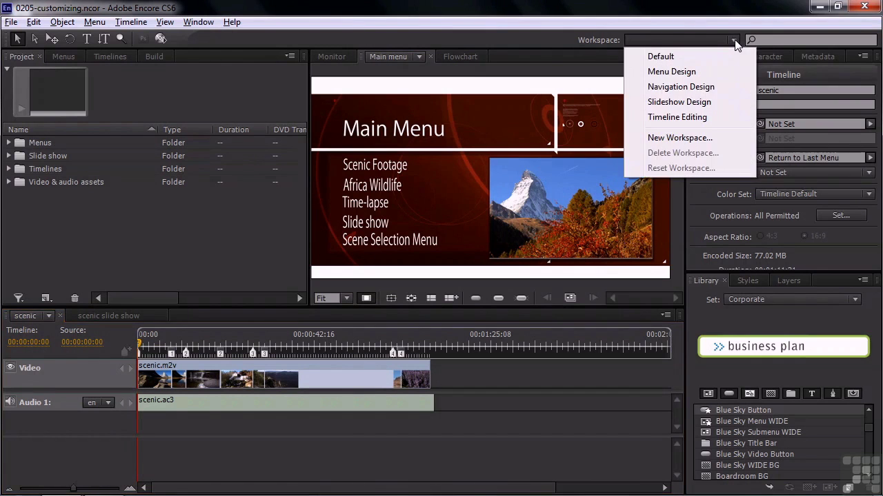
pyautogui.click(697, 56)
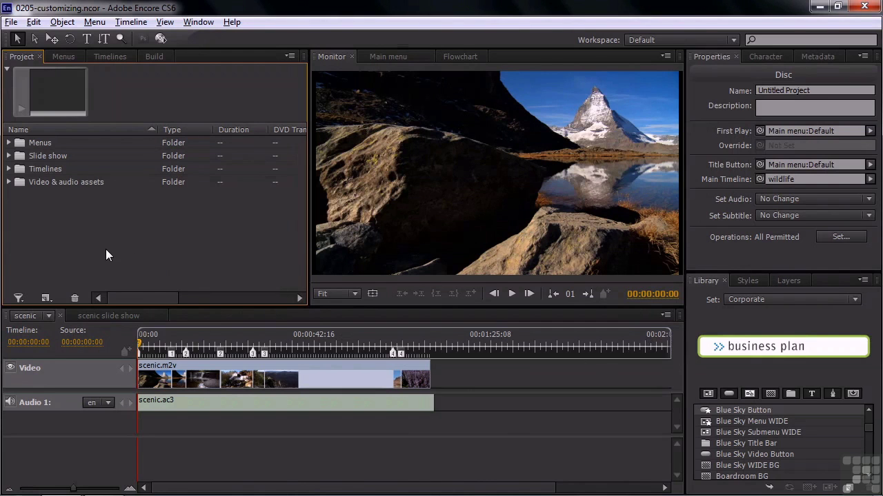
pyautogui.click(50, 56)
pyautogui.click(99, 57)
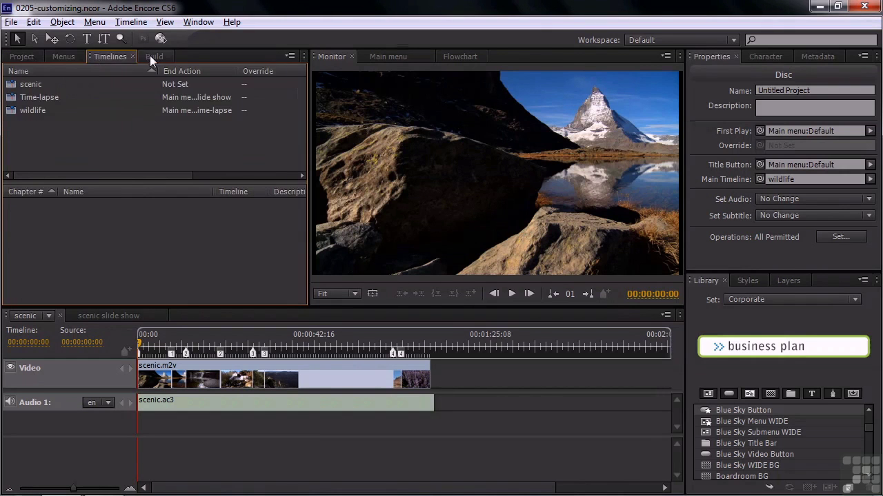
pyautogui.click(150, 55)
pyautogui.click(103, 56)
pyautogui.click(63, 56)
pyautogui.click(23, 57)
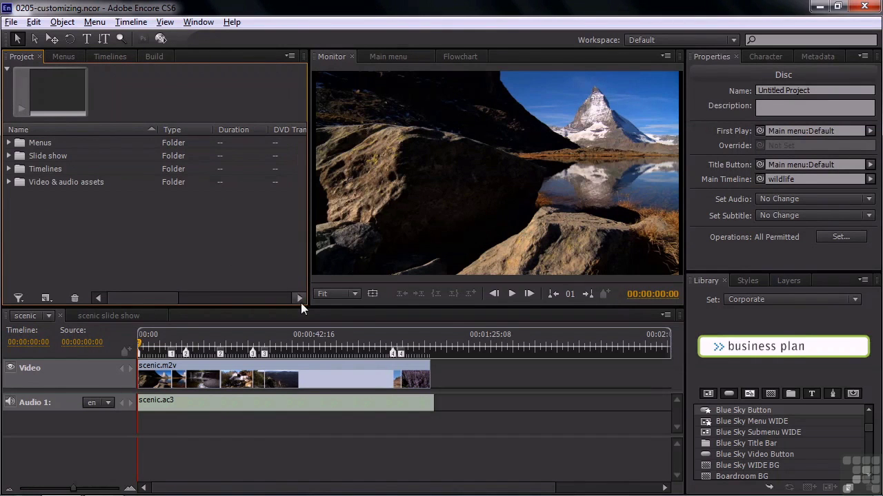
pyautogui.click(60, 56)
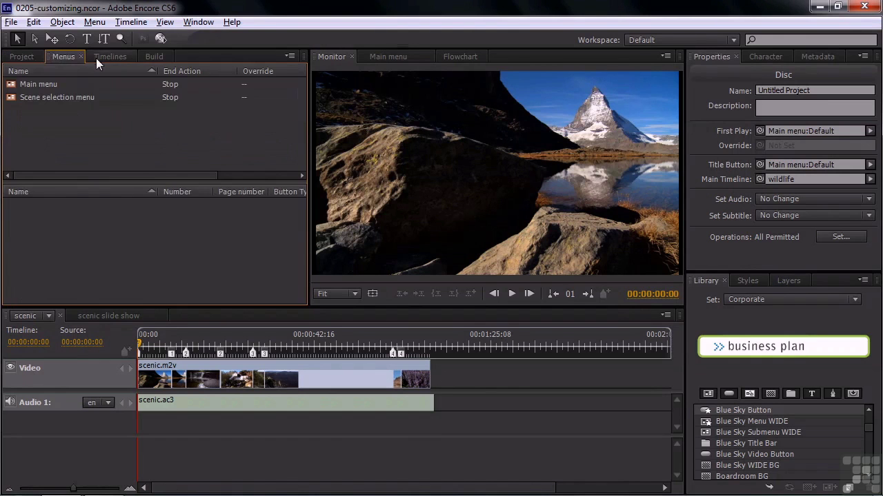
pyautogui.click(100, 56)
pyautogui.click(149, 57)
pyautogui.click(28, 57)
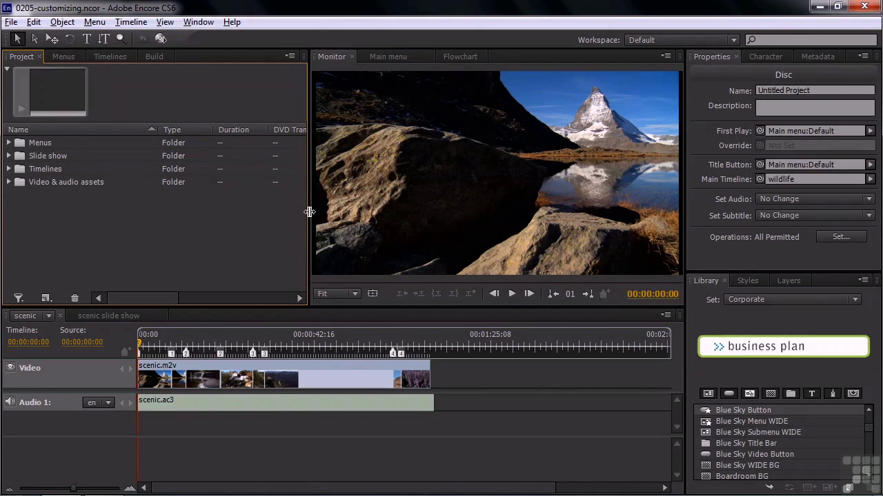
# Drag panel dividers to enlarge the Monitor, narrow the Project panel and adjust the Timeline height
pyautogui.moveTo(309, 211); pyautogui.dragTo(279, 229)
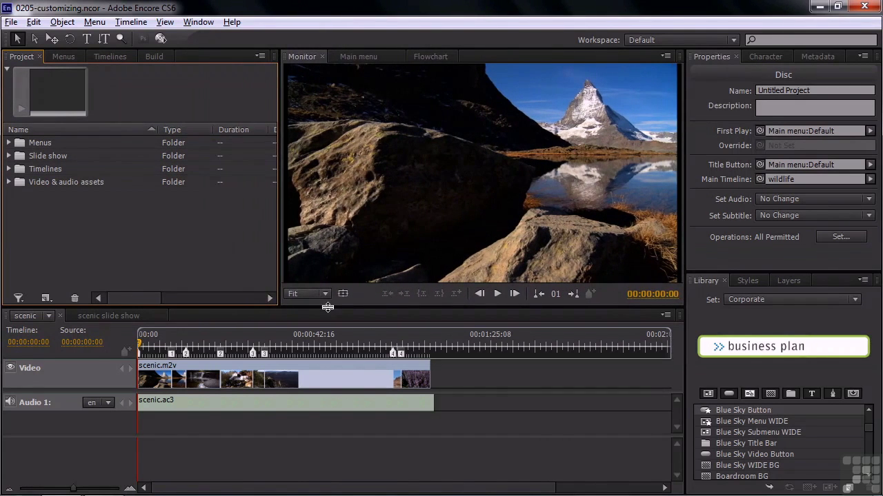
pyautogui.moveTo(327, 307)
pyautogui.mouseDown()
pyautogui.moveTo(335, 236)
pyautogui.moveTo(336, 358)
pyautogui.moveTo(336, 280)
pyautogui.moveTo(336, 311)
pyautogui.mouseUp()
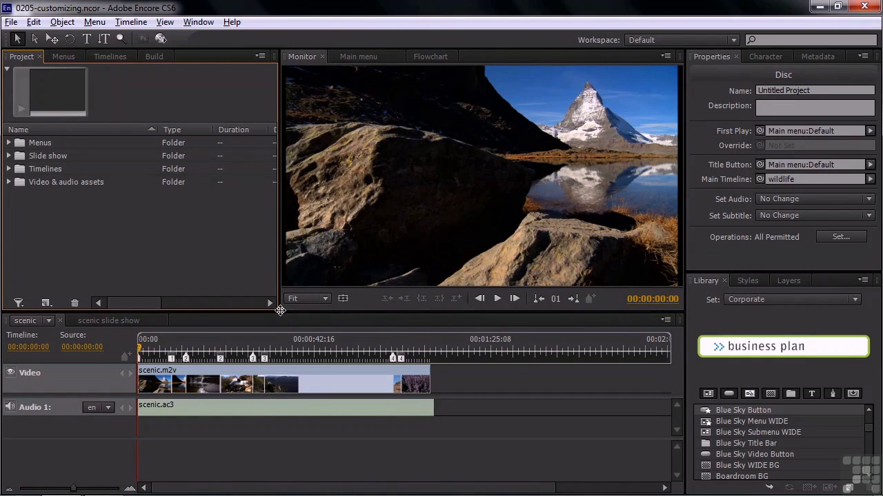
pyautogui.moveTo(280, 310); pyautogui.dragTo(236, 366)
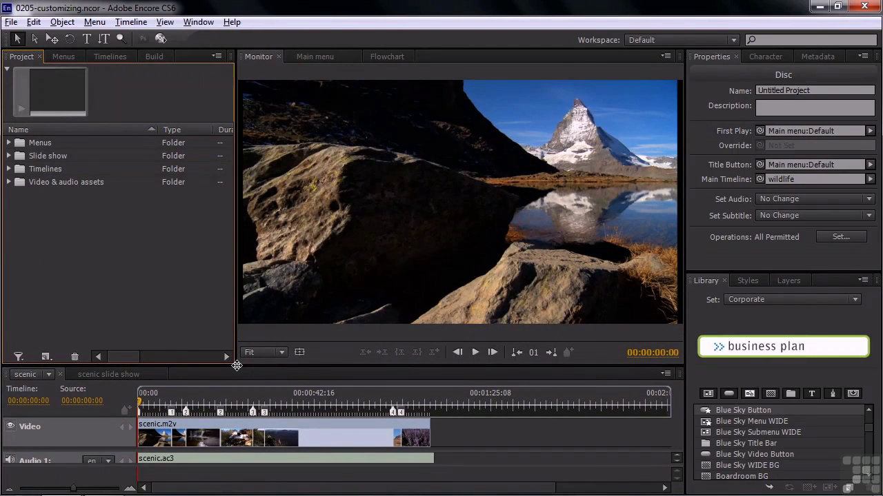
pyautogui.moveTo(237, 365); pyautogui.dragTo(235, 343)
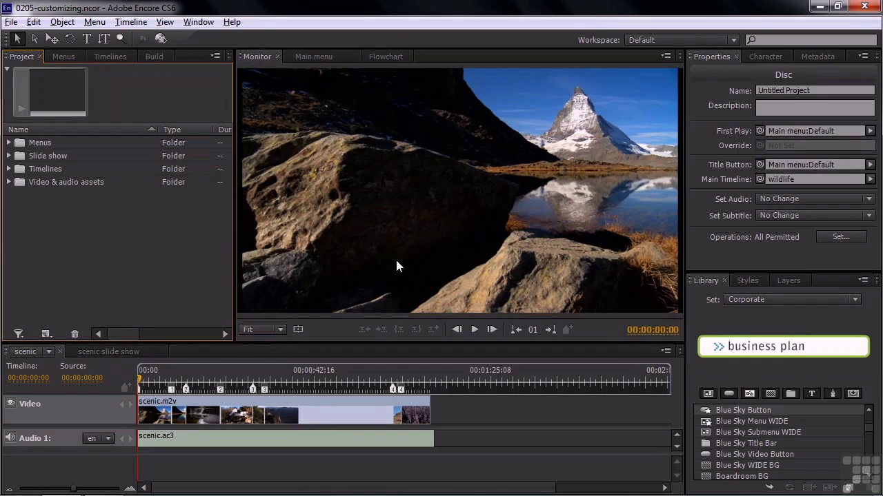
# Reset the Default workspace from the Workspace dropdown and confirm with Yes
pyautogui.click(735, 40)
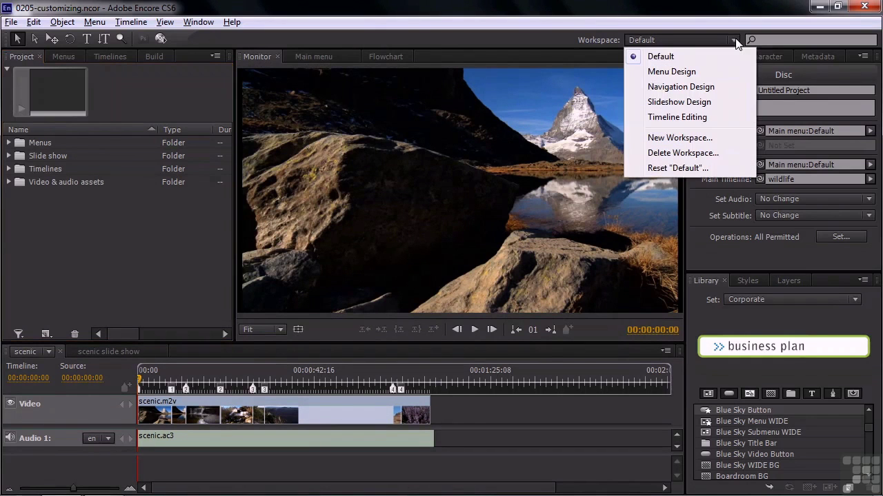
pyautogui.click(666, 171)
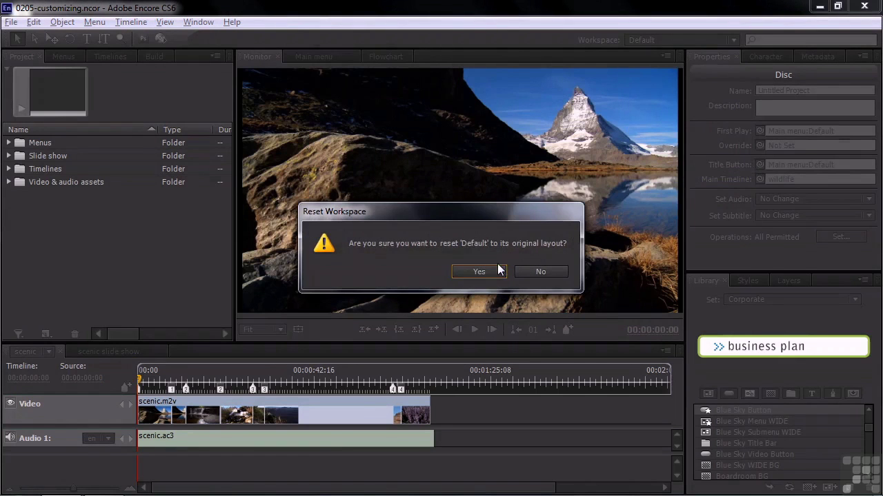
pyautogui.click(486, 270)
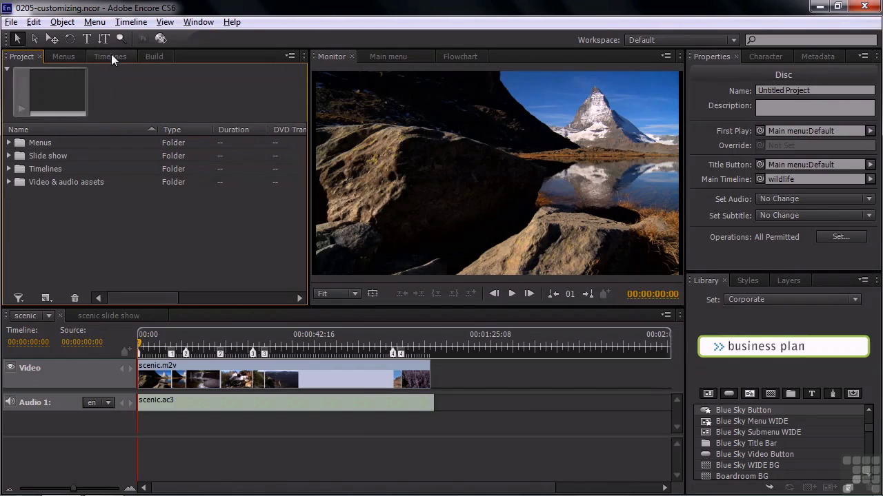
# Undock the Build tab from the Project group and dock it as its own panel below Timelines
pyautogui.click(151, 56)
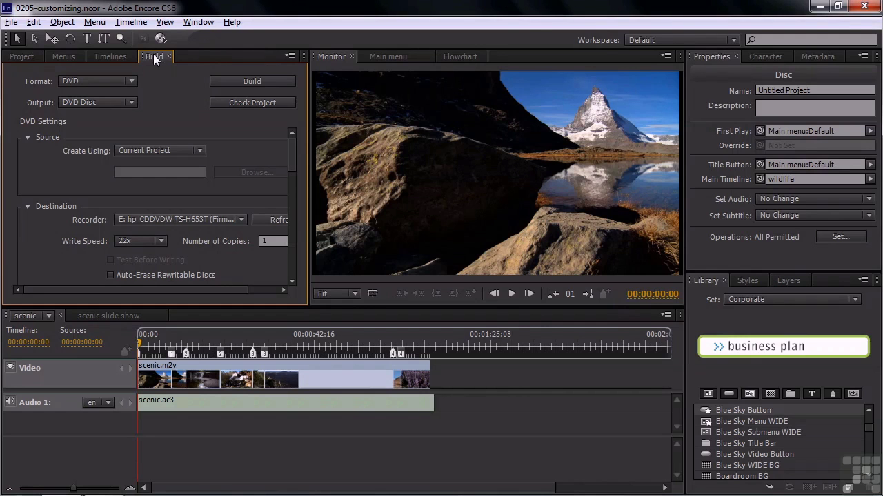
pyautogui.moveTo(153, 54); pyautogui.dragTo(35, 178)
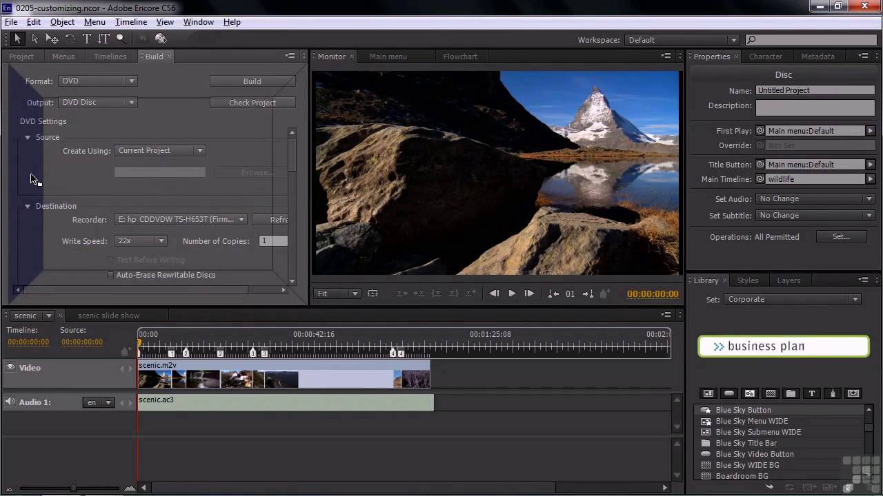
pyautogui.moveTo(31, 176); pyautogui.dragTo(31, 175)
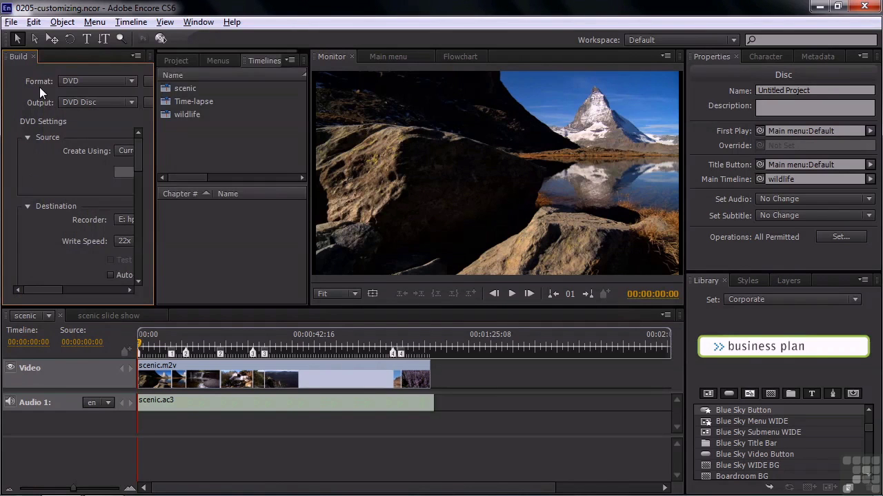
pyautogui.moveTo(7, 58); pyautogui.dragTo(204, 293)
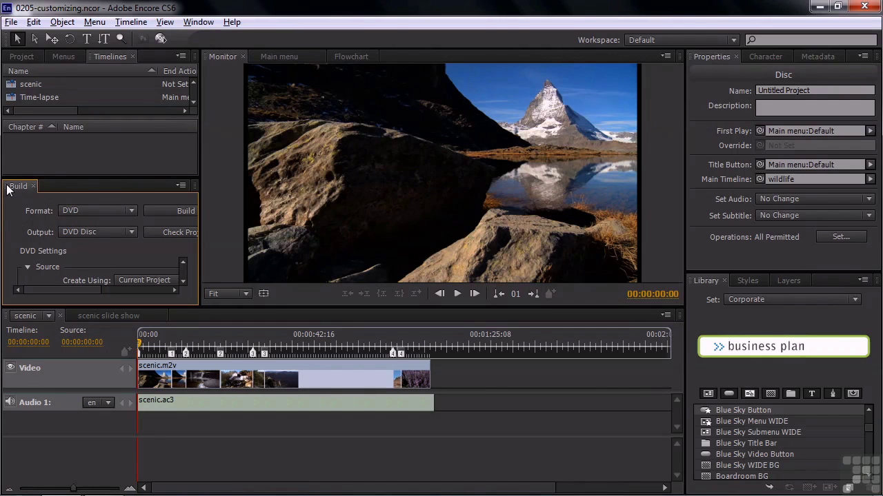
# Dock Build into the right-hand Properties, Character and Metadata group, reorder its tabs, and show Build
pyautogui.moveTo(17, 185); pyautogui.dragTo(749, 155)
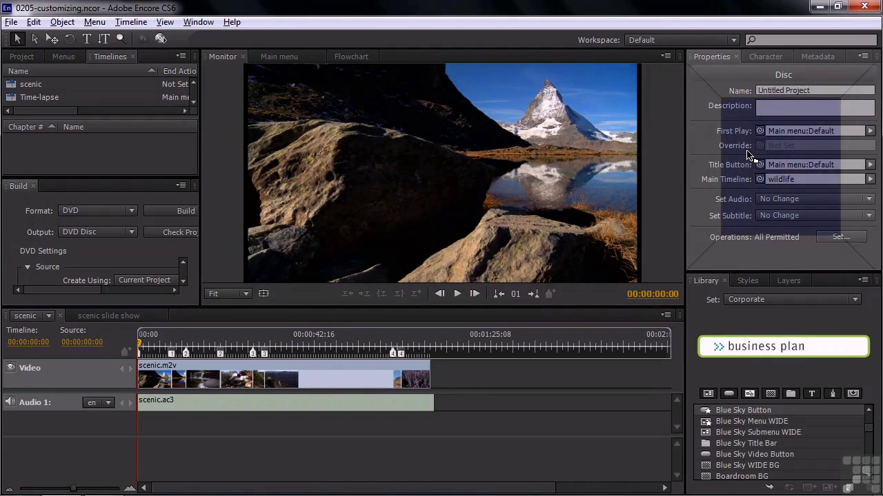
pyautogui.moveTo(750, 155); pyautogui.dragTo(749, 156)
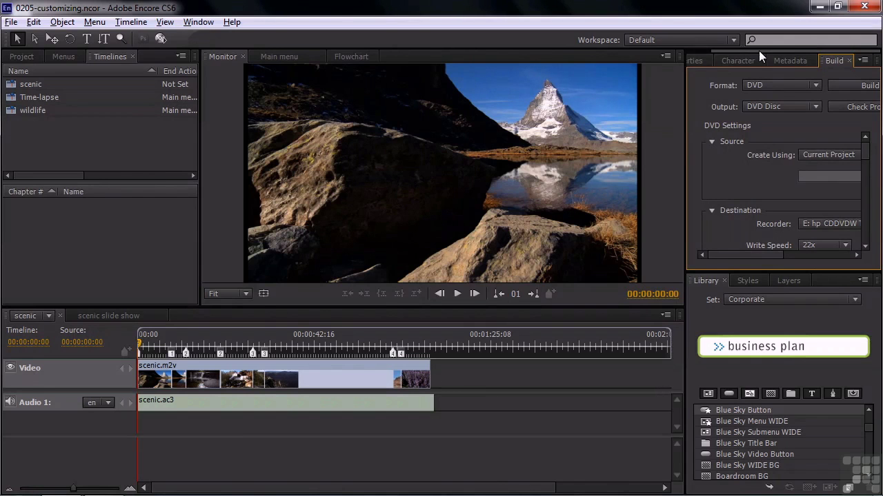
pyautogui.moveTo(758, 50); pyautogui.dragTo(728, 50)
pyautogui.click(703, 58)
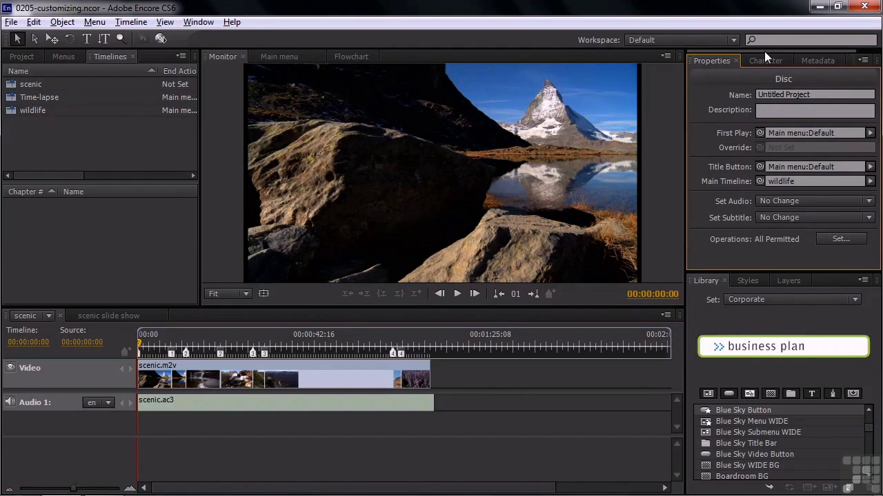
pyautogui.moveTo(764, 51); pyautogui.dragTo(821, 54)
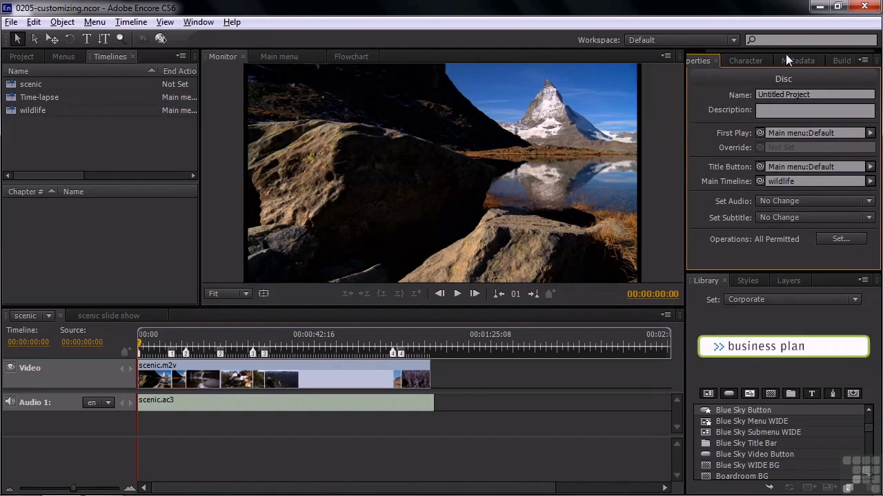
pyautogui.click(828, 56)
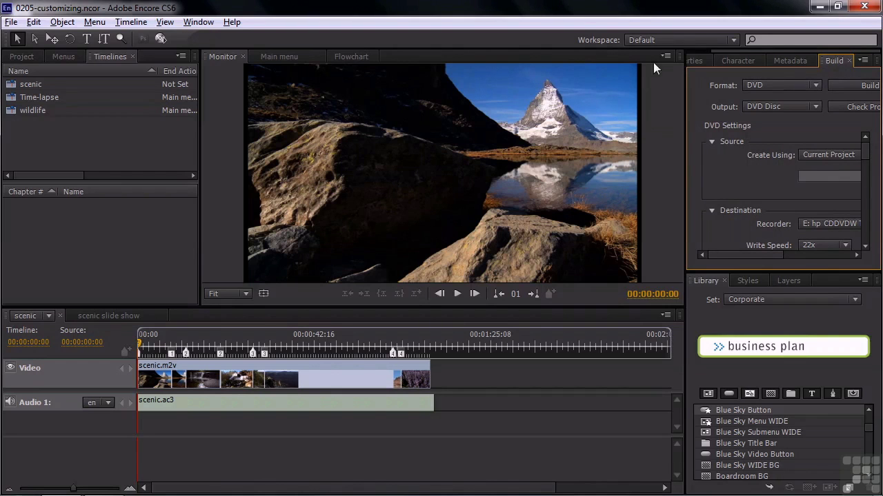
# Start a New Workspace from the Workspace dropdown and enter its custom name
pyautogui.click(733, 41)
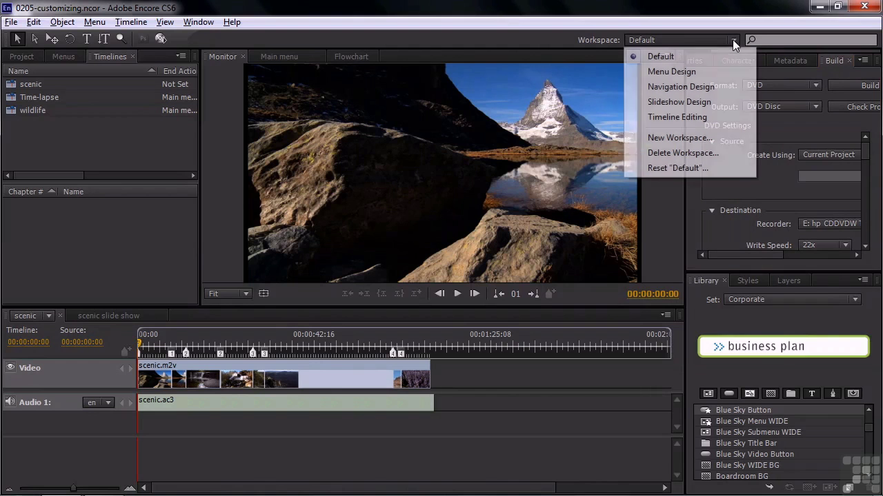
pyautogui.click(714, 141)
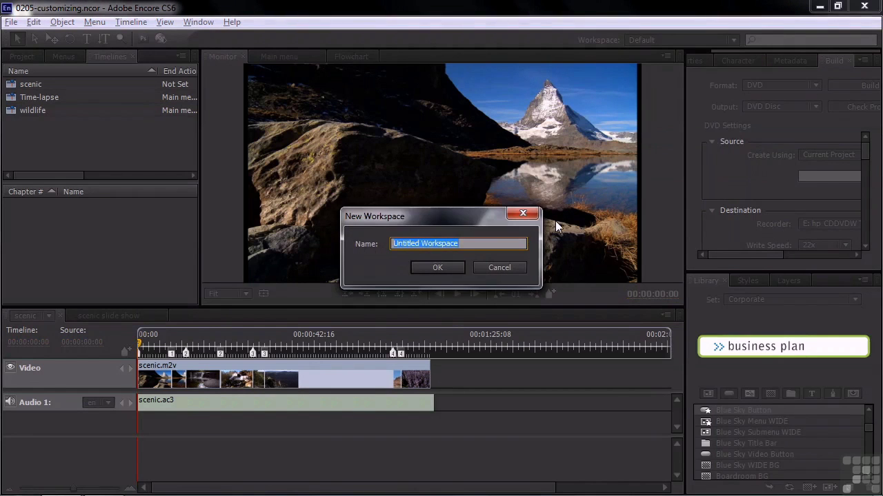
pyautogui.write("Jeff's ")
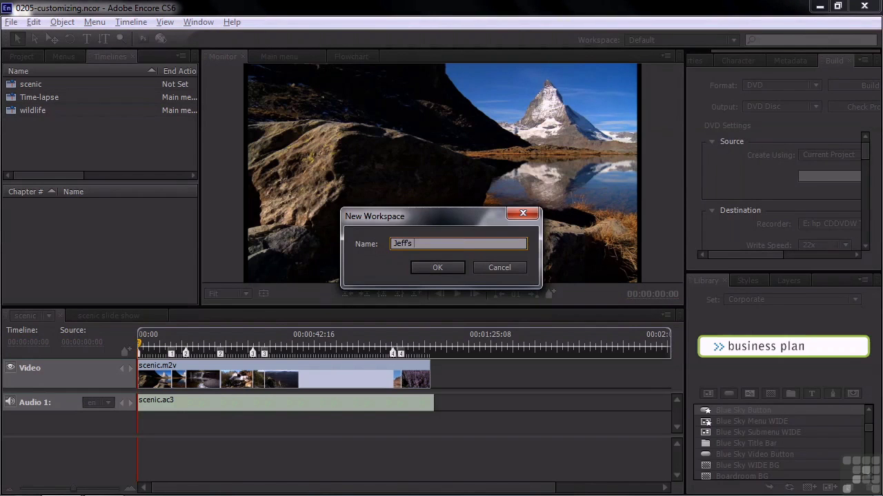
pyautogui.write('workspace')
# Save the custom workspace, switch to Navigation Design, then return to the custom workspace
pyautogui.click(435, 269)
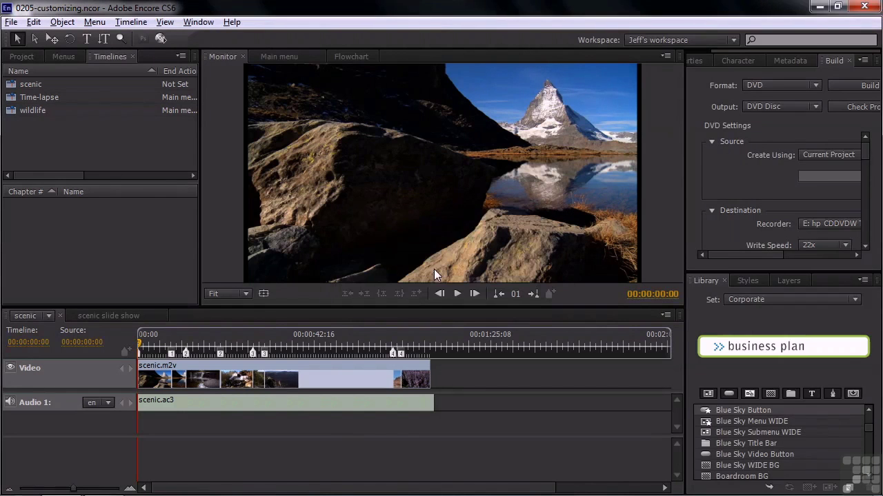
pyautogui.click(732, 40)
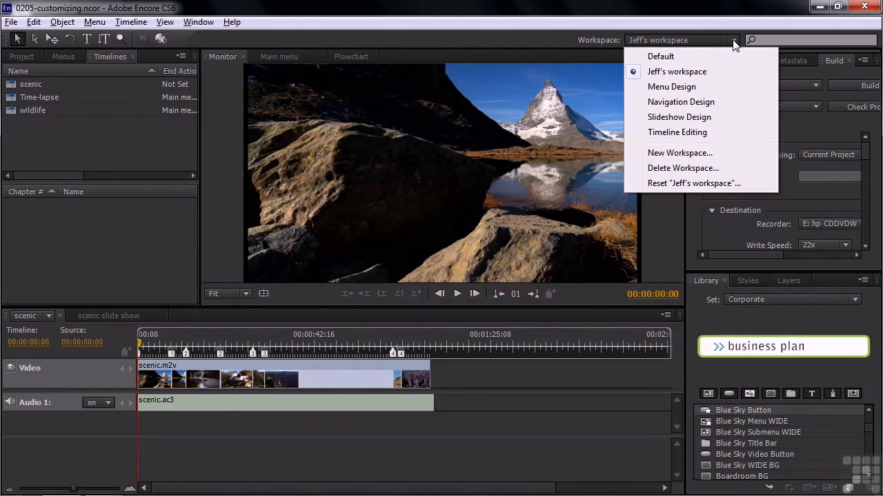
pyautogui.click(664, 103)
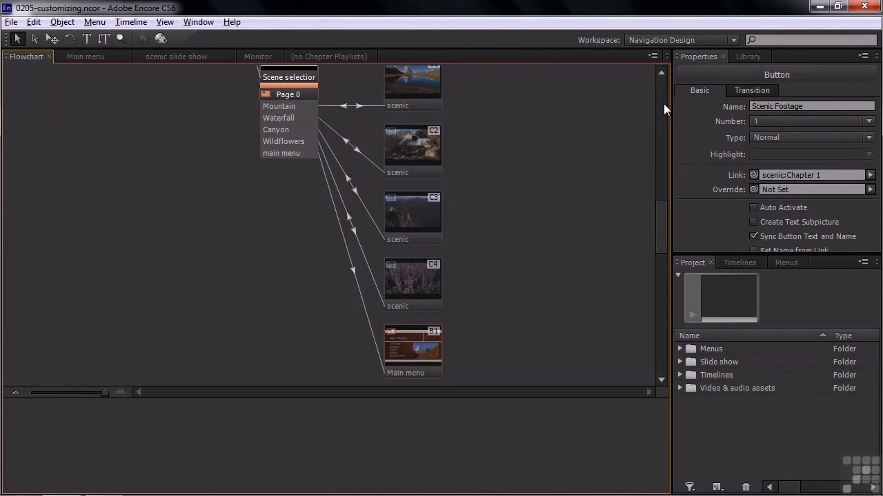
pyautogui.click(731, 41)
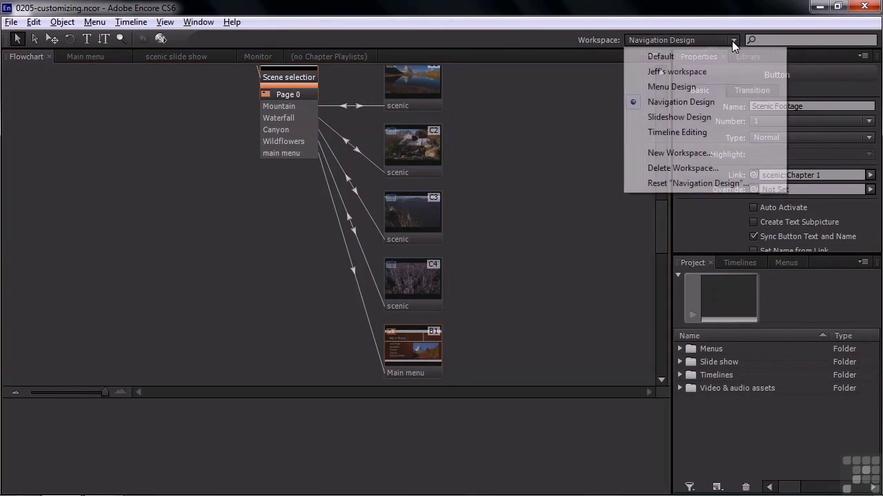
pyautogui.click(692, 73)
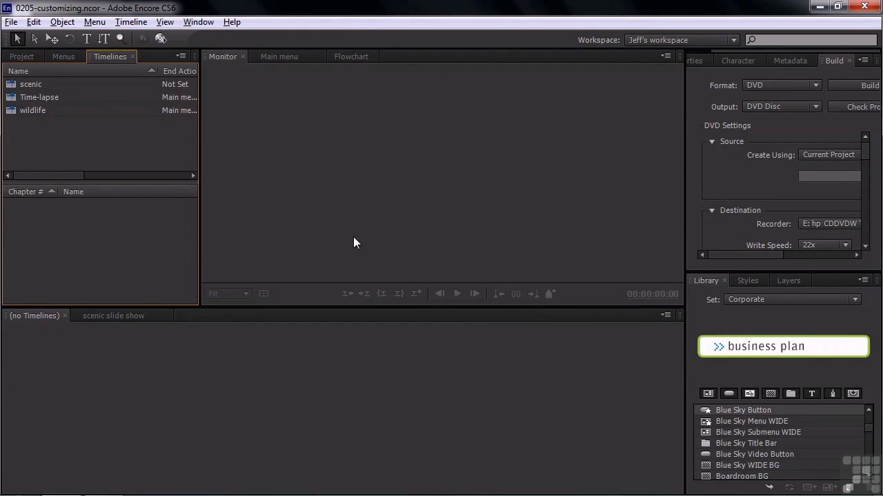
# Open the scenic timeline from the Project panel's Timelines folder and display its properties
pyautogui.click(21, 56)
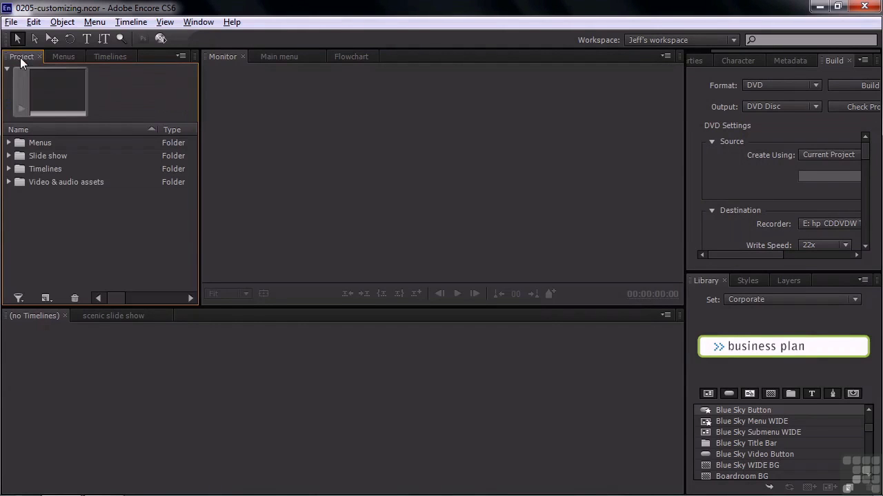
pyautogui.click(9, 169)
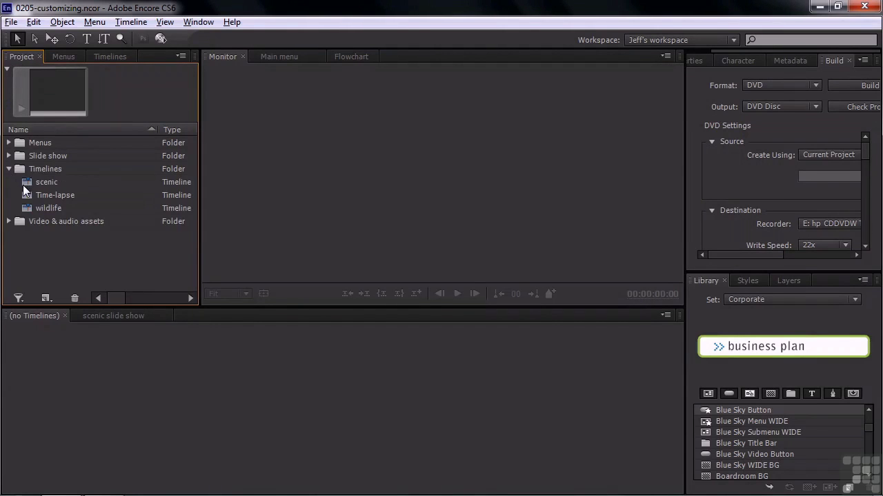
pyautogui.doubleClick(26, 185)
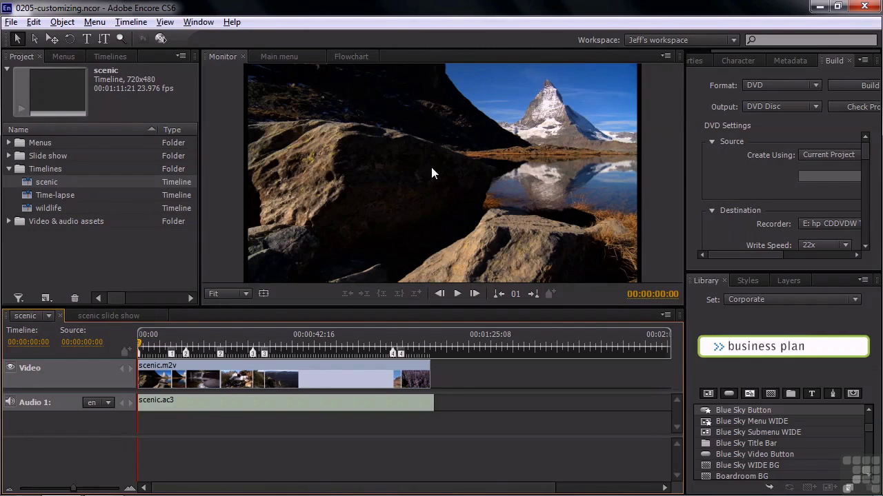
pyautogui.click(695, 62)
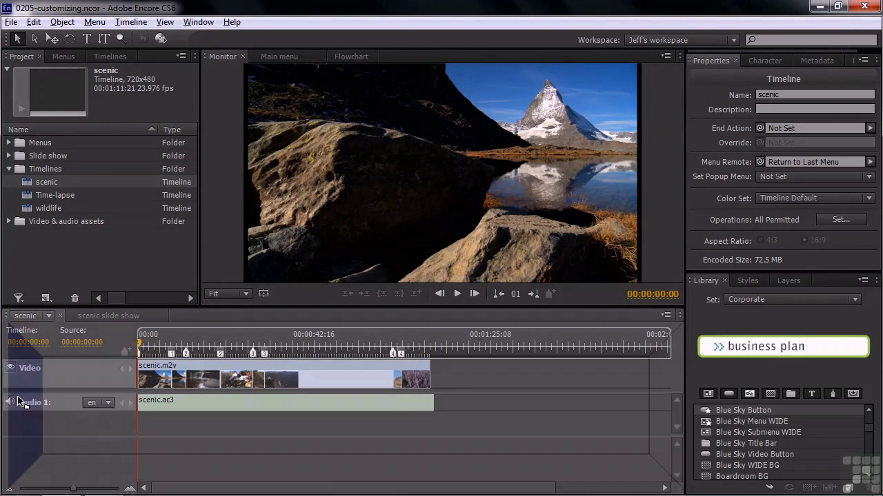
# Dock Properties left of the Timeline at bottom-left and drag its divider to narrow it
pyautogui.moveTo(19, 400); pyautogui.dragTo(18, 399)
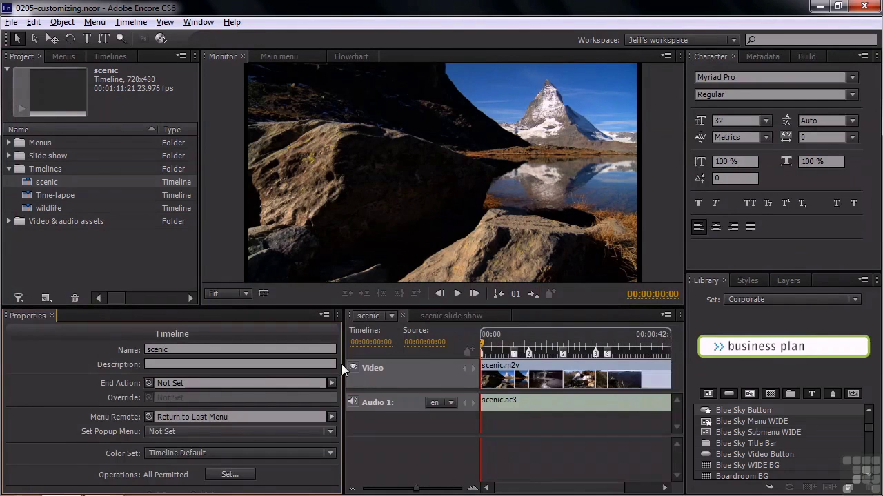
pyautogui.moveTo(343, 364); pyautogui.dragTo(136, 375)
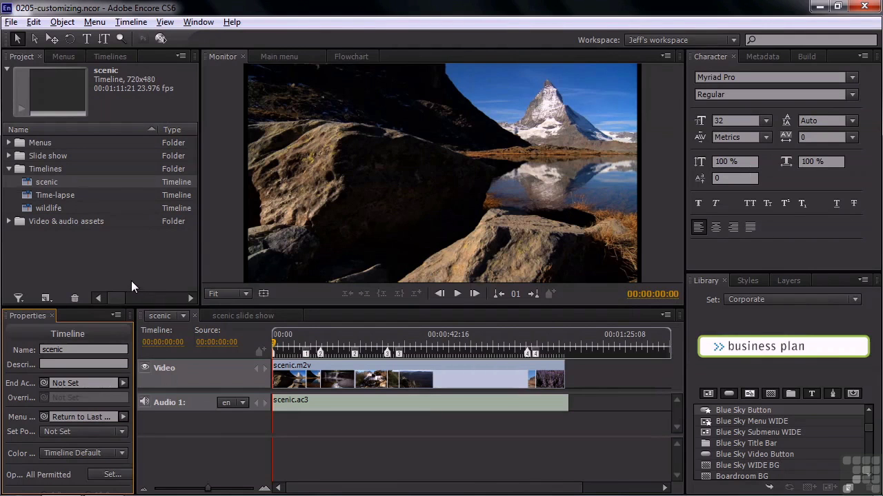
# Save the current layout, with Properties docked bottom left, over the existing custom workspace of the same name
pyautogui.click(733, 40)
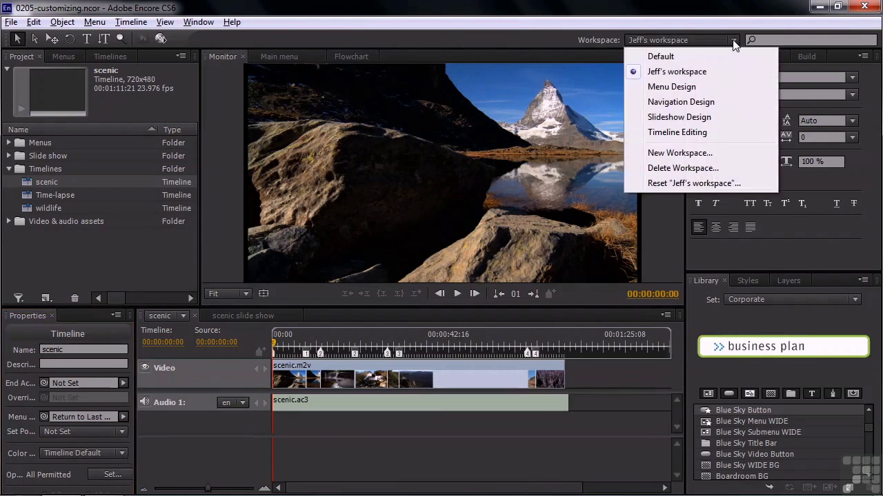
pyautogui.click(708, 153)
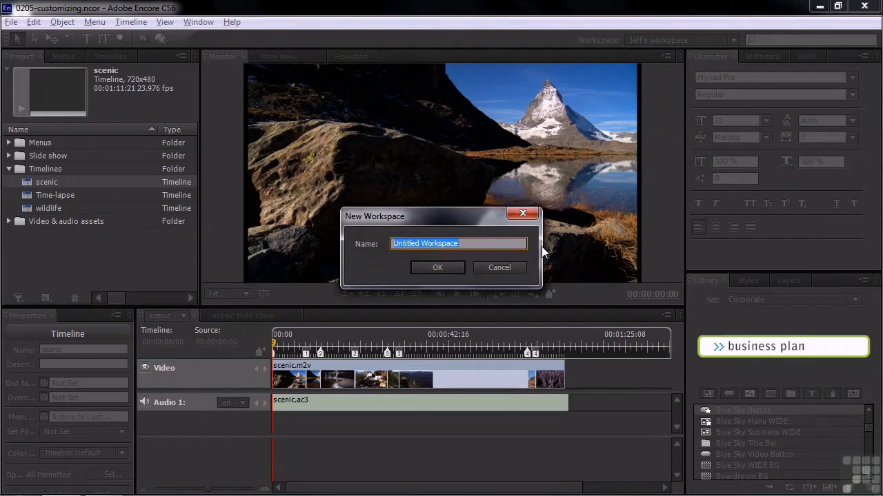
pyautogui.write('Jeff')
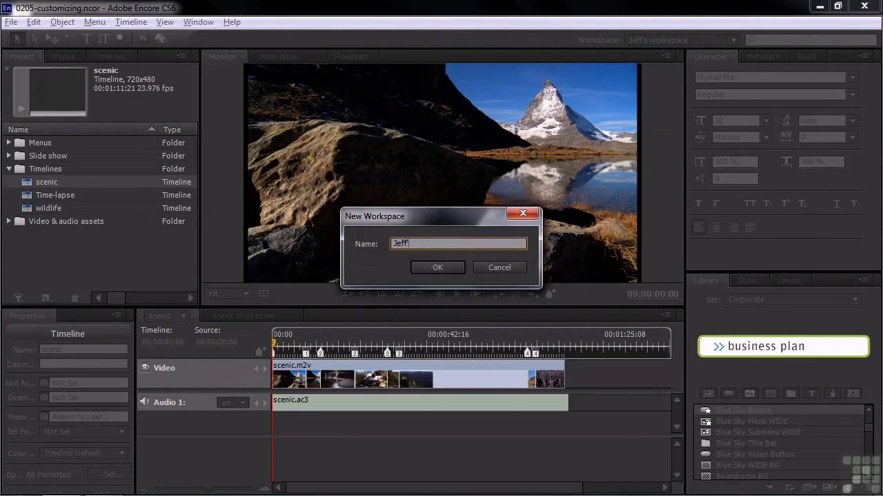
pyautogui.write("'s workspace")
pyautogui.click(447, 269)
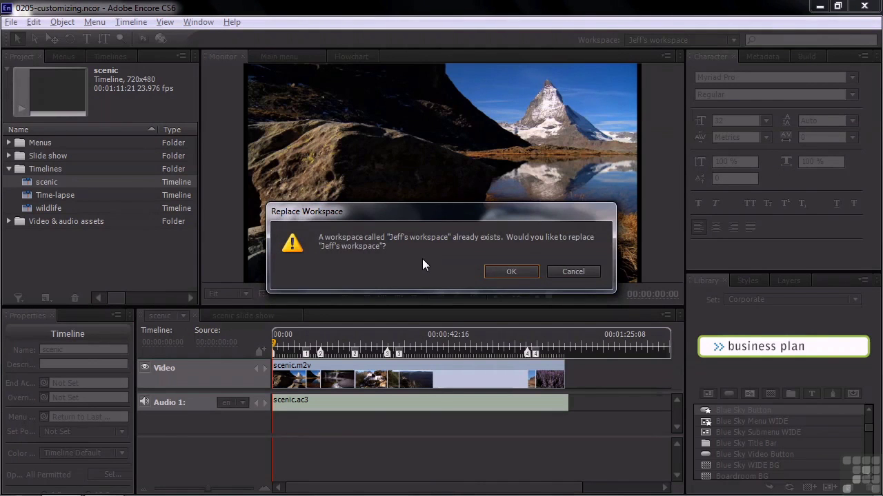
pyautogui.click(512, 271)
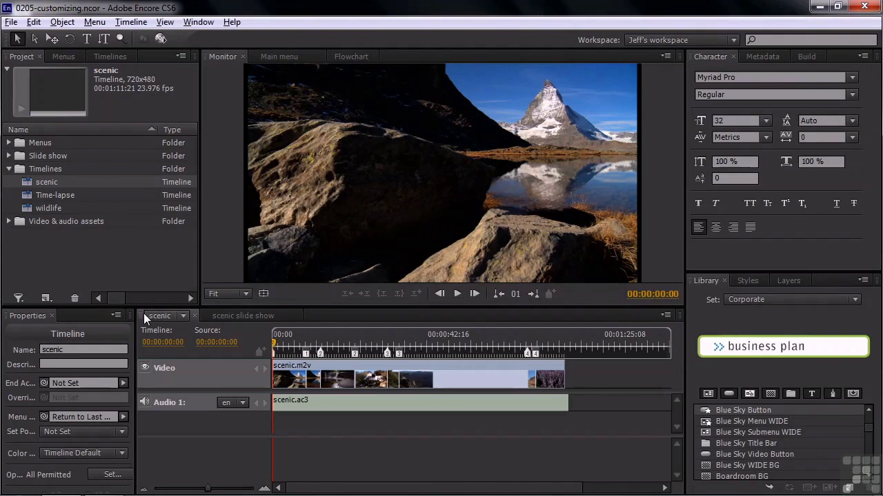
pyautogui.click(733, 40)
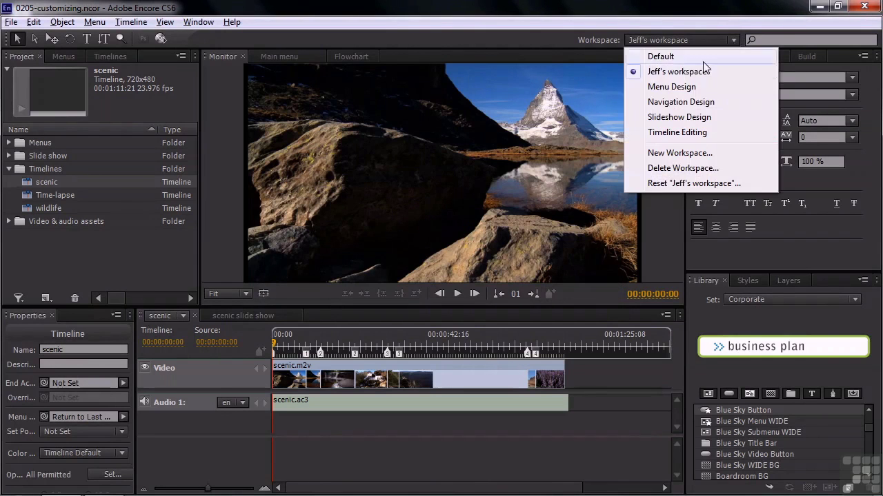
pyautogui.click(675, 56)
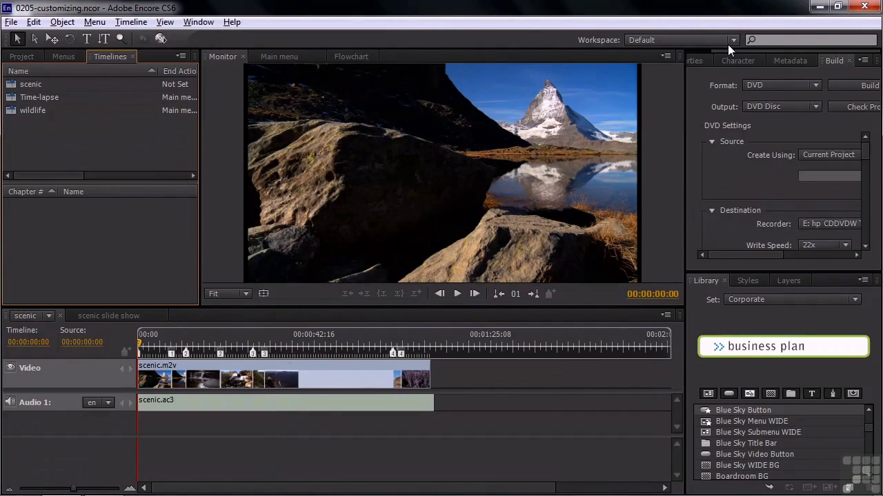
pyautogui.click(732, 40)
pyautogui.click(698, 71)
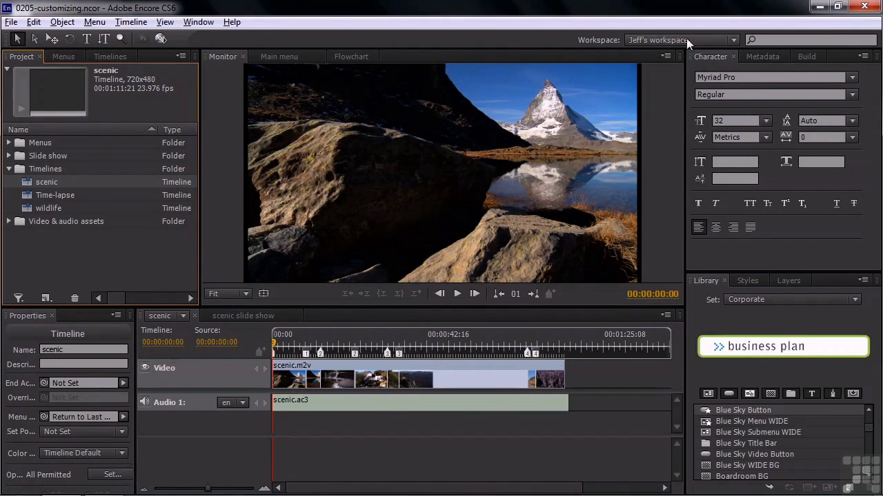
pyautogui.click(733, 40)
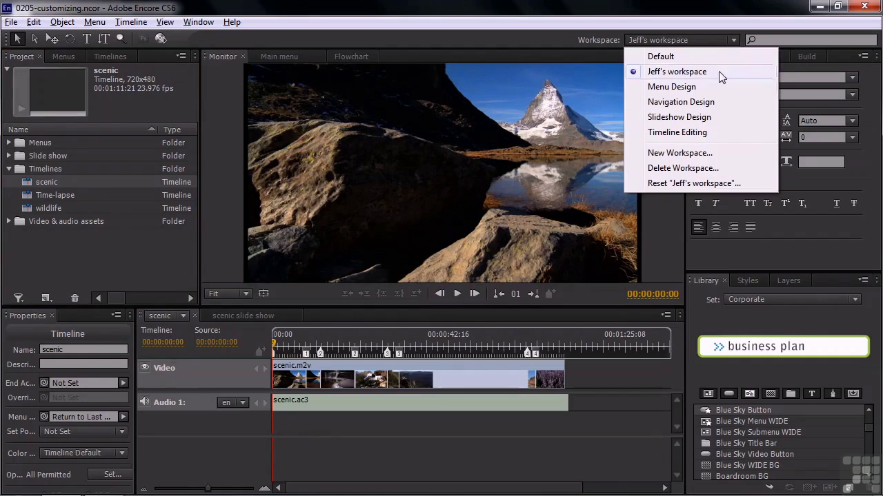
pyautogui.click(701, 171)
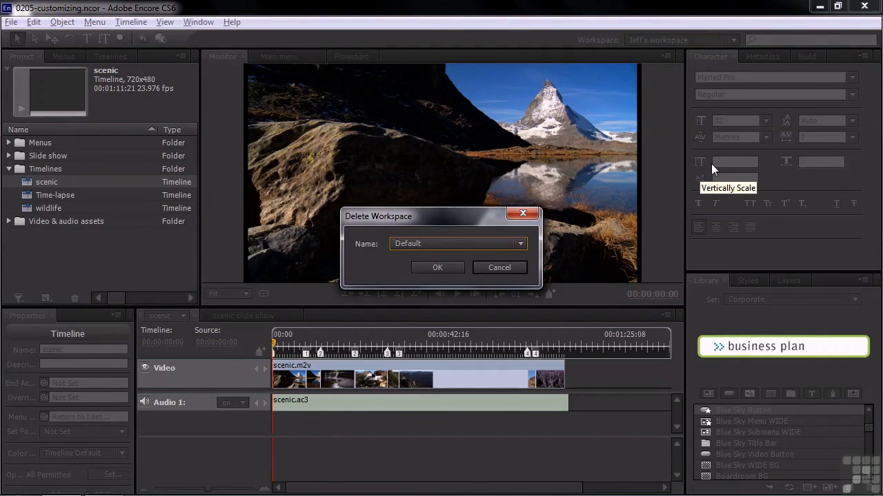
pyautogui.click(520, 243)
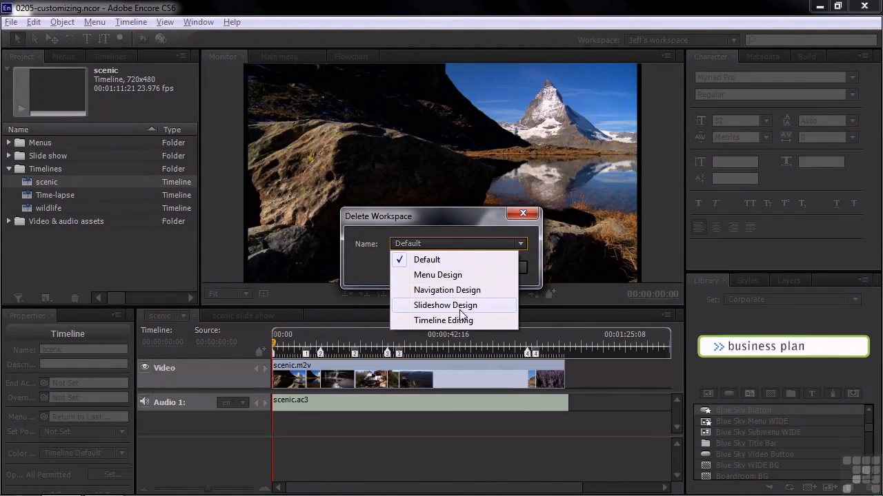
pyautogui.click(466, 217)
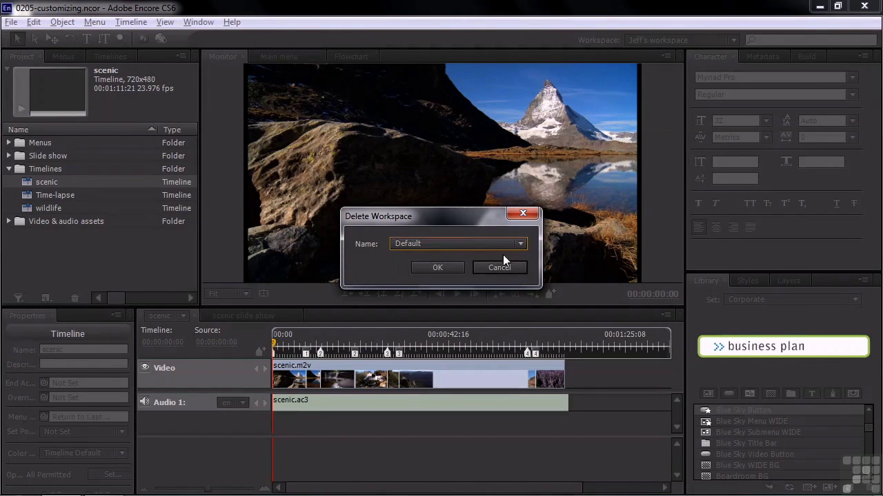
pyautogui.click(503, 269)
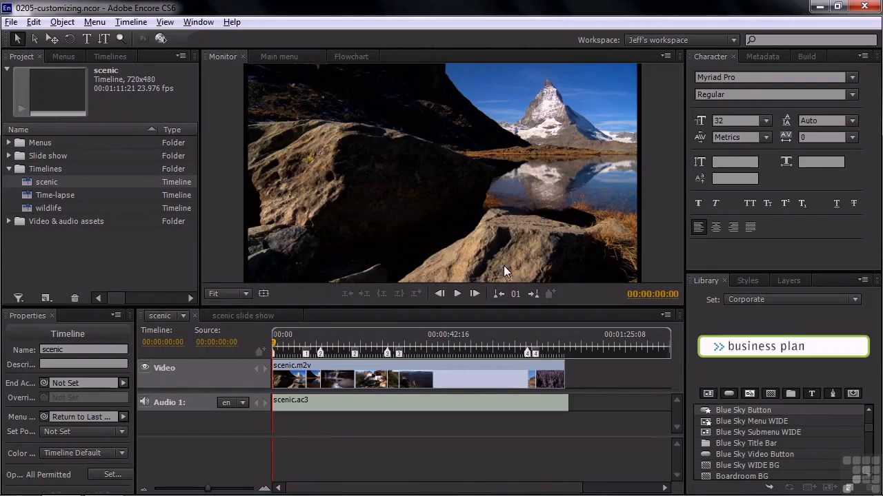
pyautogui.click(733, 40)
# Switch to Default, delete the custom workspace, and verify only built-in workspaces remain listed
pyautogui.click(692, 58)
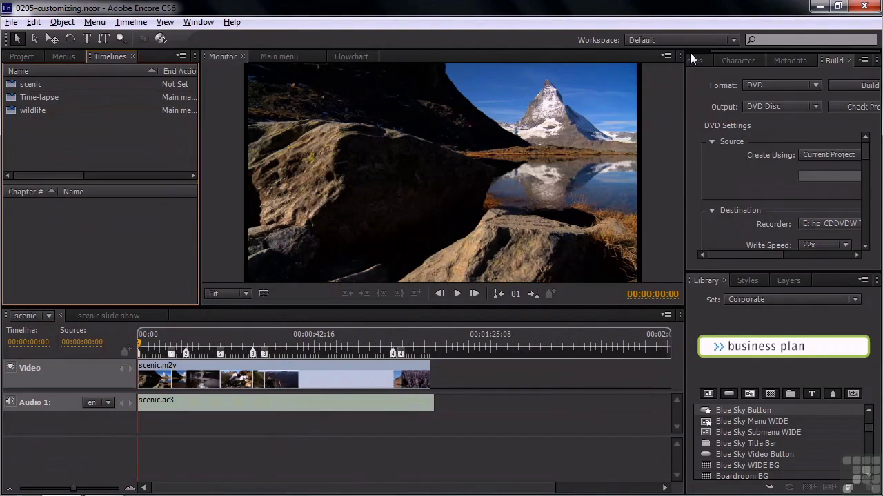
pyautogui.click(733, 39)
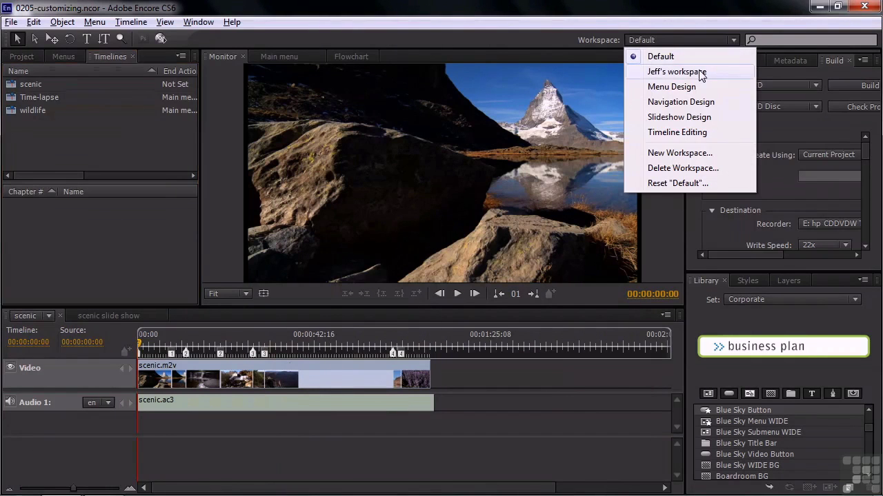
pyautogui.click(683, 168)
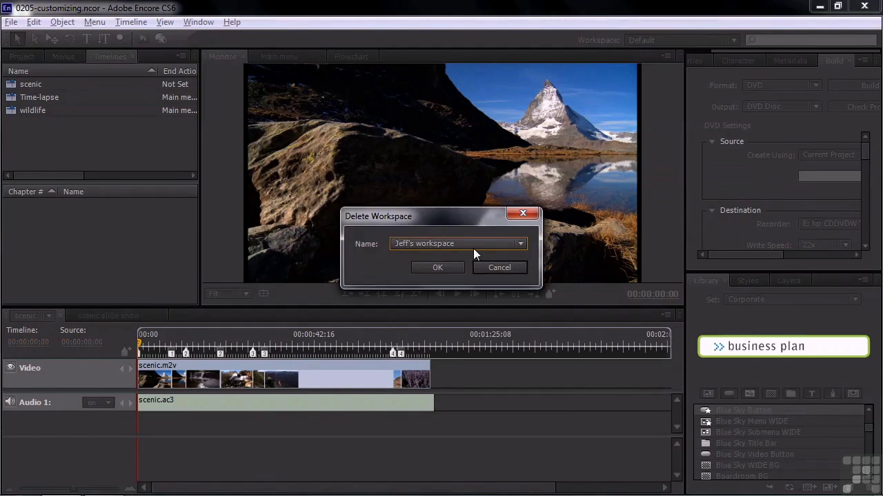
pyautogui.click(441, 268)
pyautogui.click(733, 40)
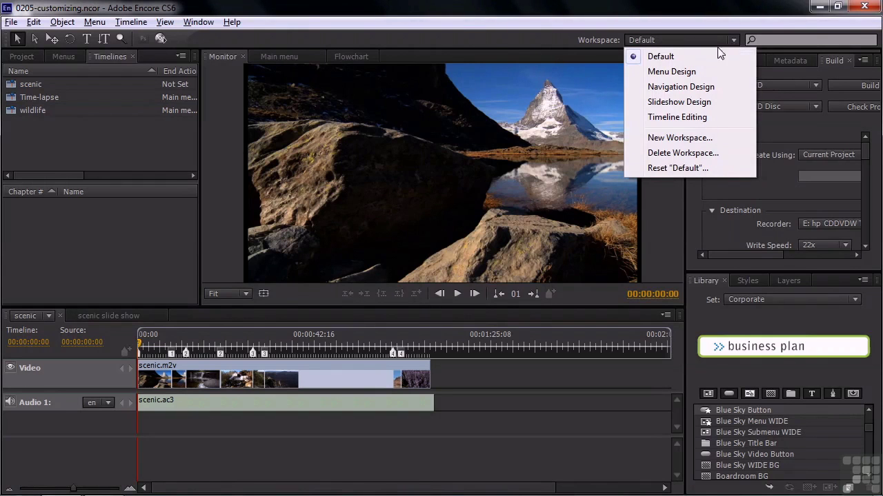
pyautogui.click(693, 57)
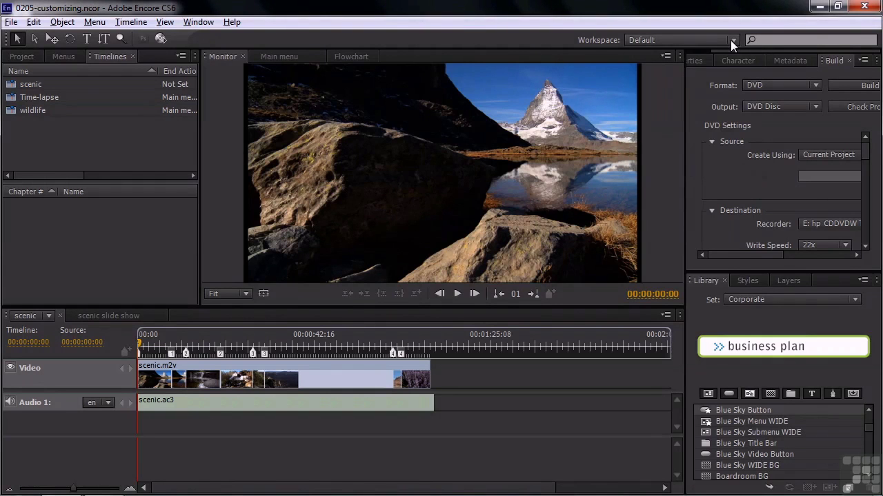